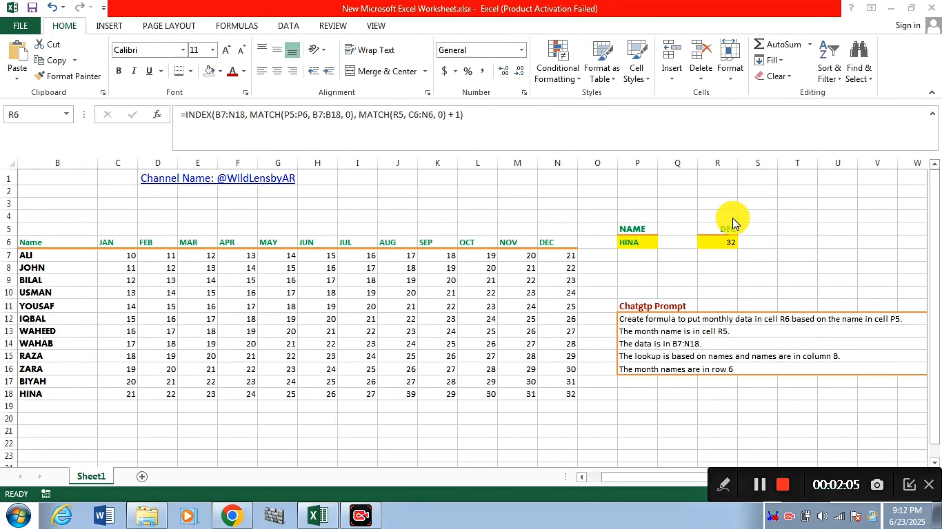
Examine which column and row give the addresses of result cell R6, name heading cell P5 and month cell R5.
left_click(720, 166)
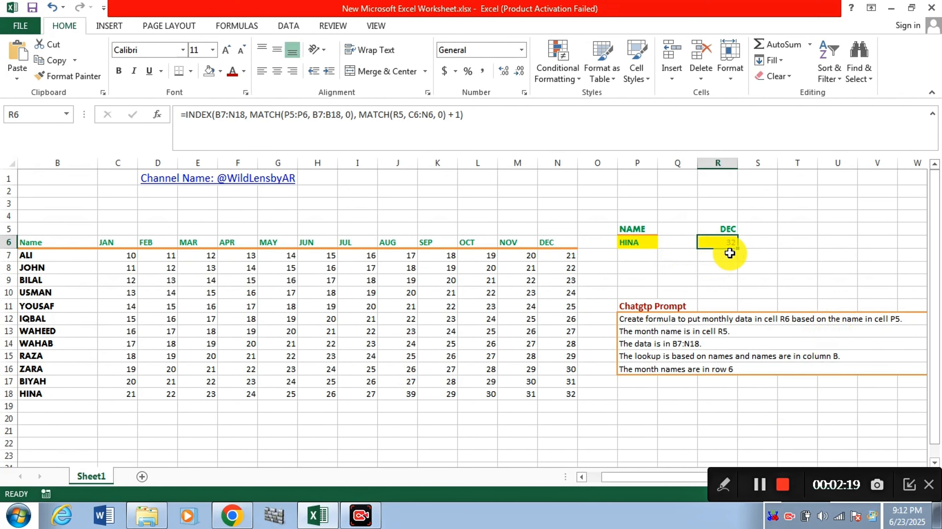
left_click(643, 162)
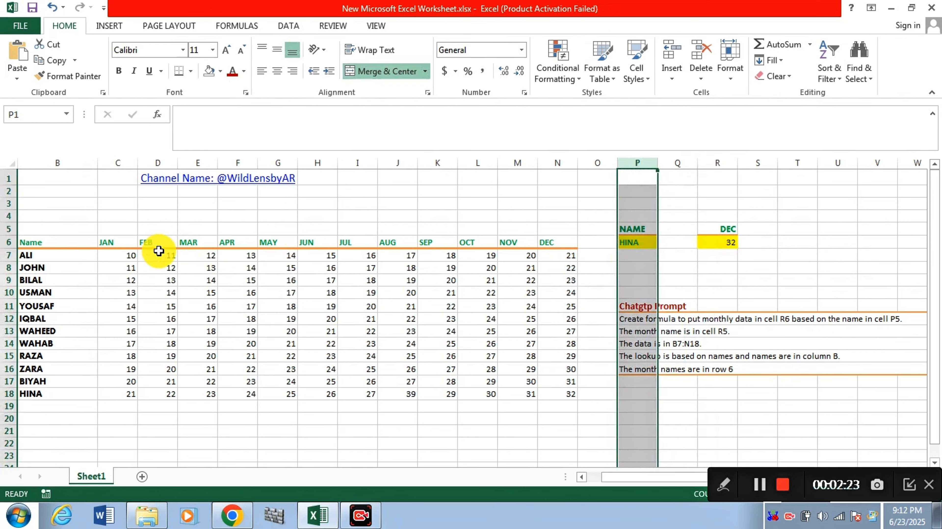
left_click(10, 228)
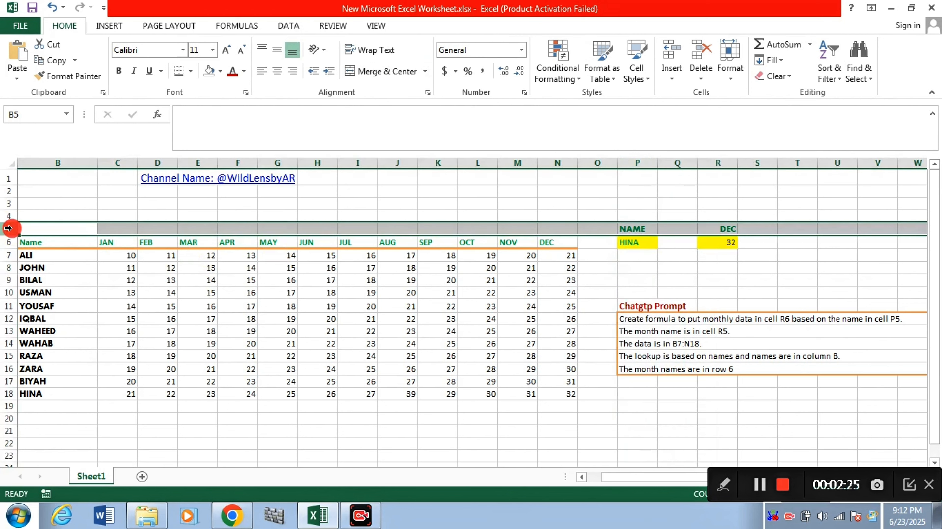
left_click(640, 231)
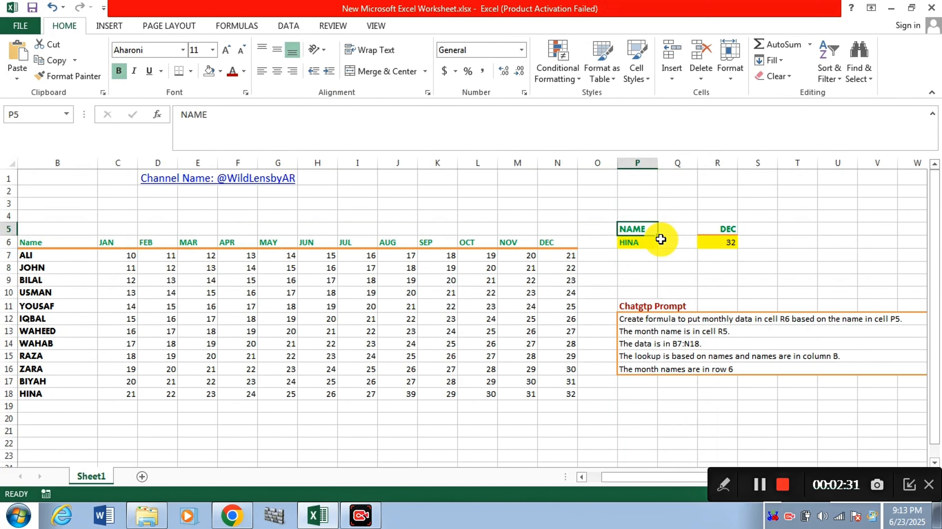
left_click(644, 335)
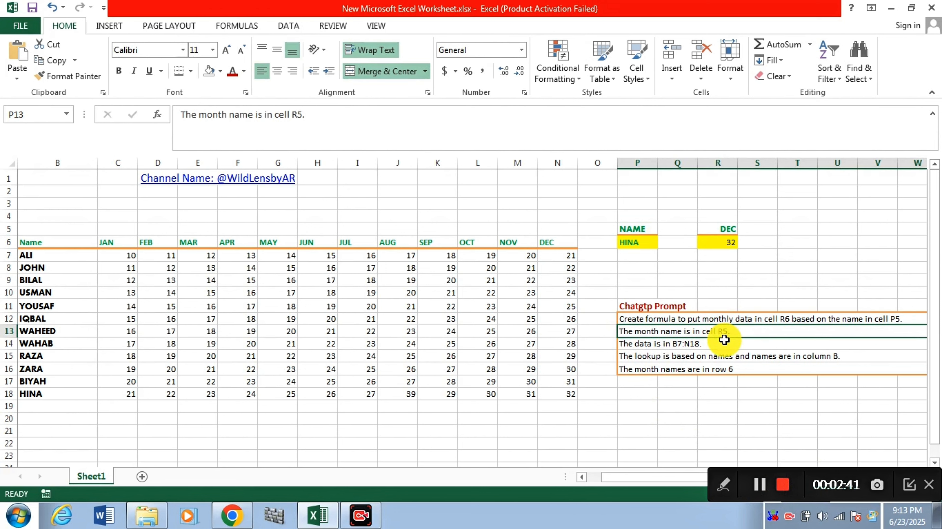
left_click(733, 230)
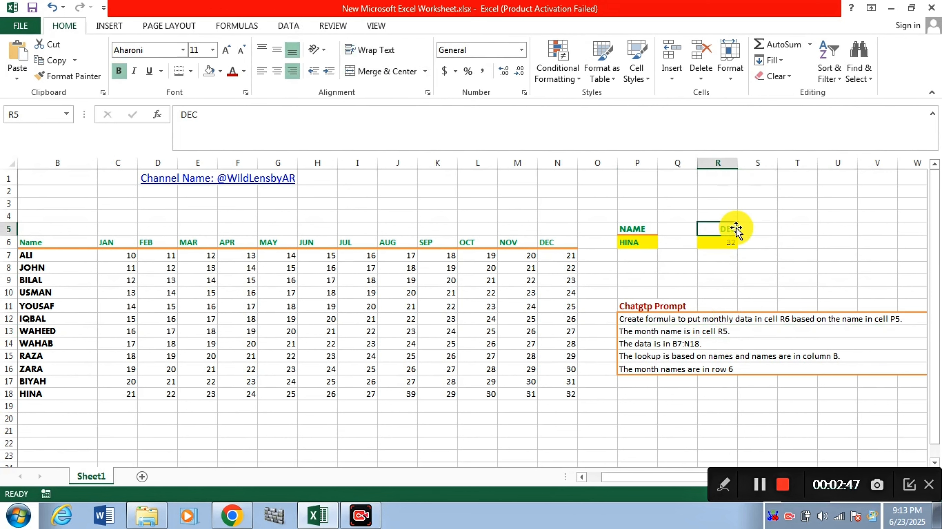
left_click(732, 161)
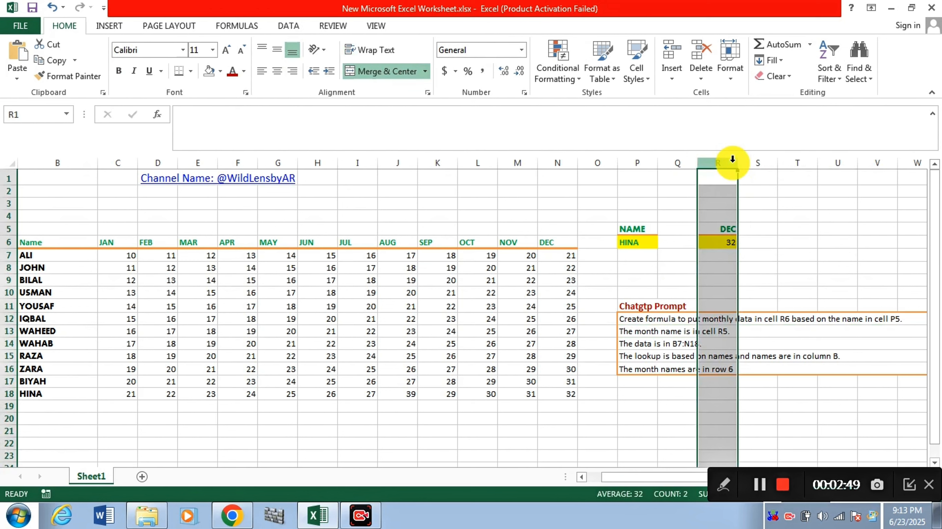
left_click(3, 228)
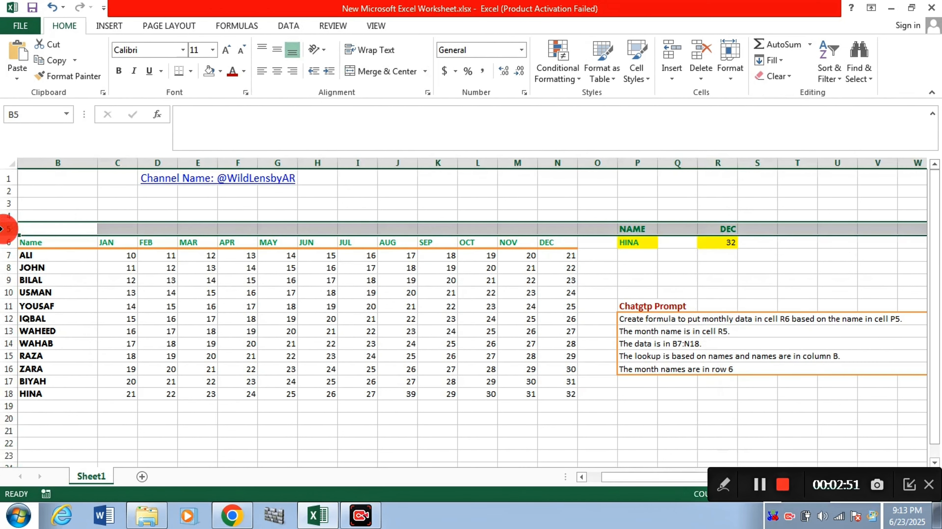
Set the month in lookup cell R5 to JAN.
left_click(735, 231)
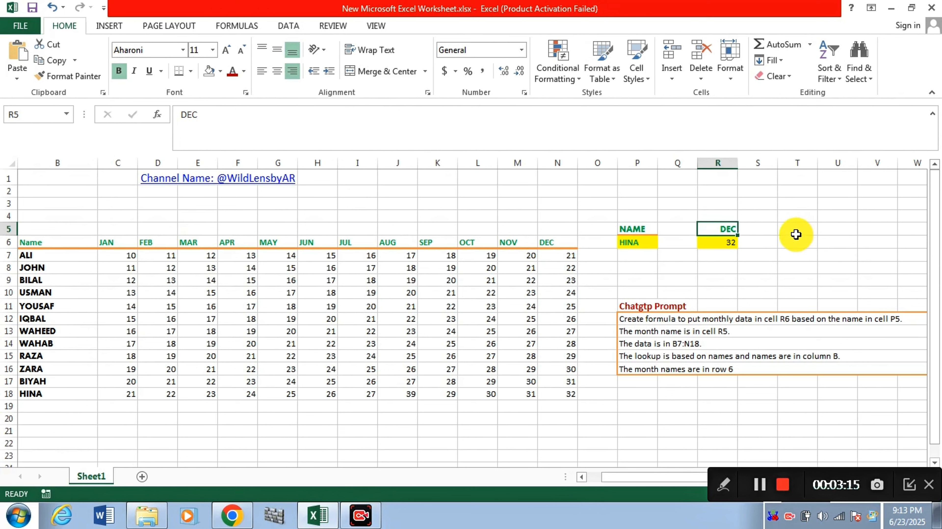
type("JAN")
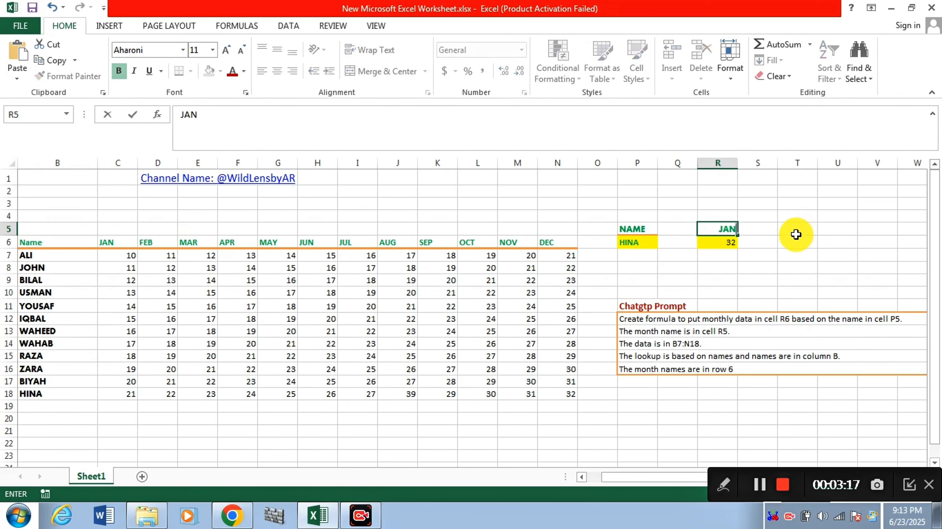
key("Return")
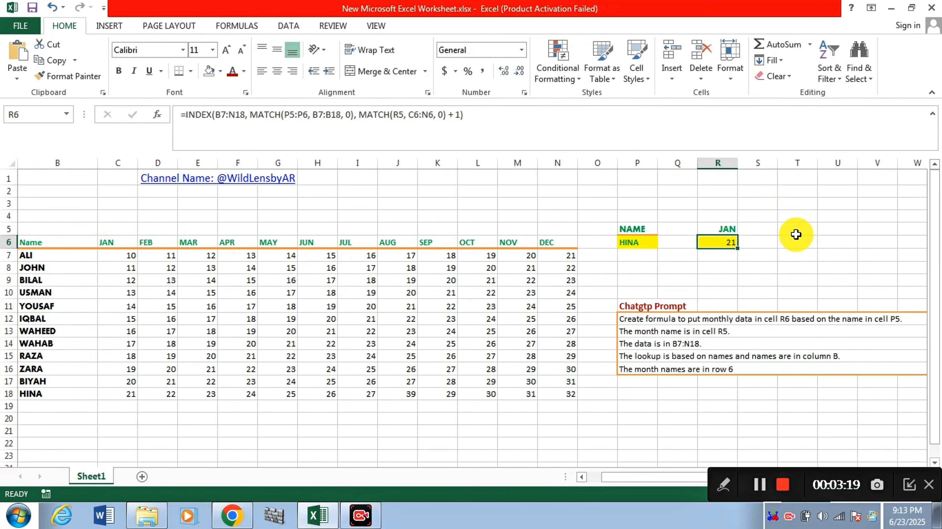
Compare the prompt's month line with cell R5 and inspect the month headings in C6:N6.
left_click(704, 335)
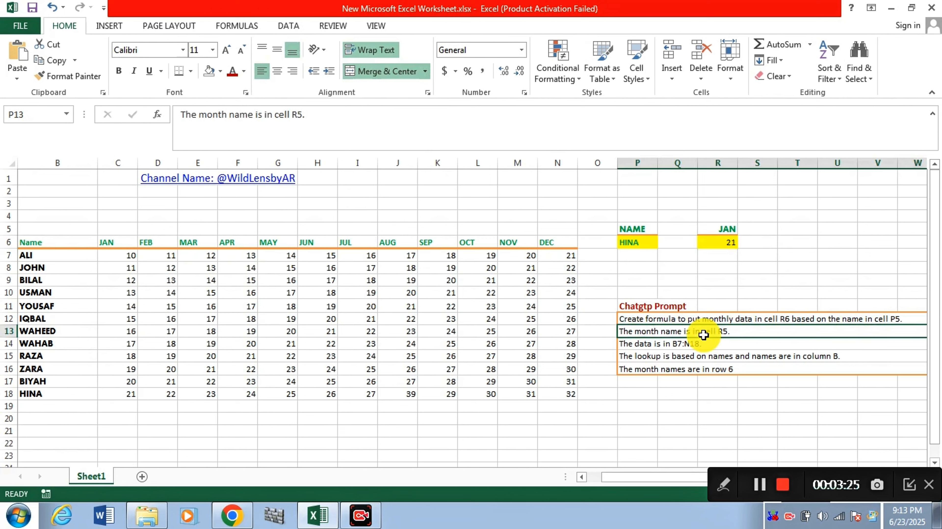
left_click(737, 229)
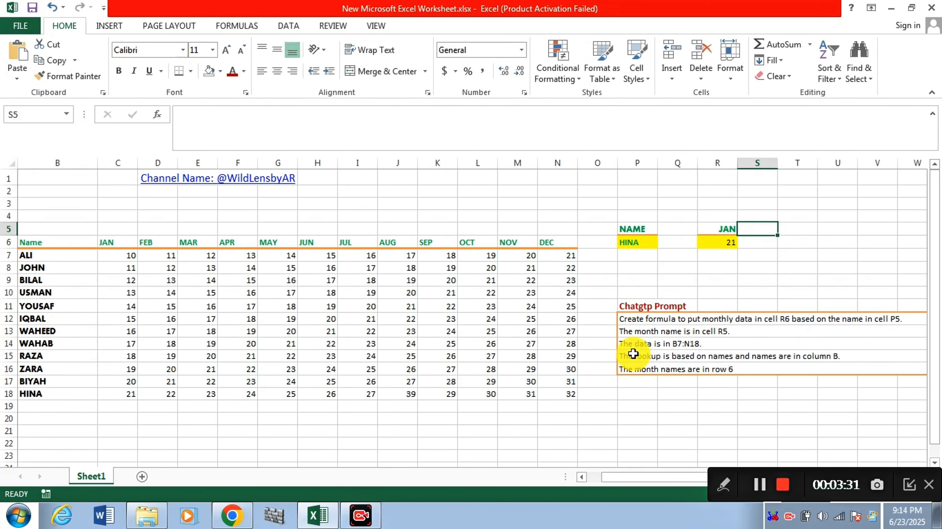
left_click(726, 229)
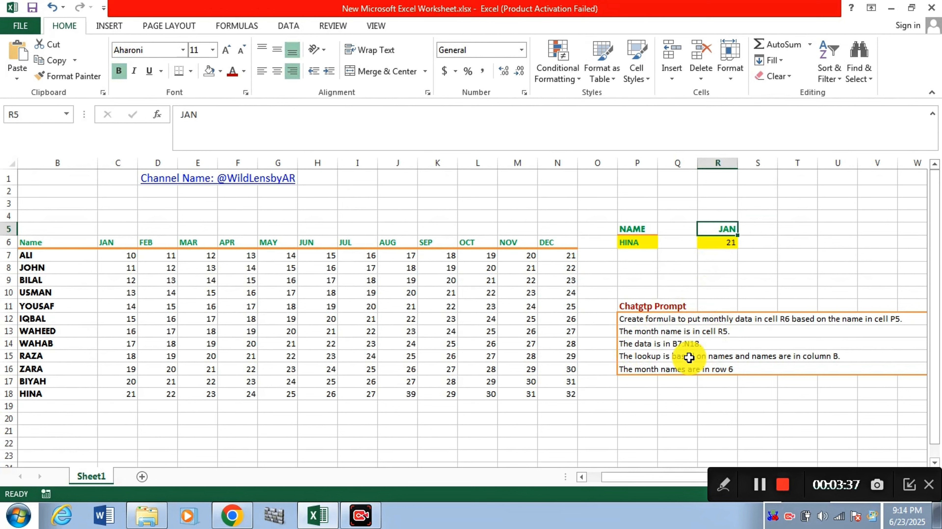
left_click(667, 345)
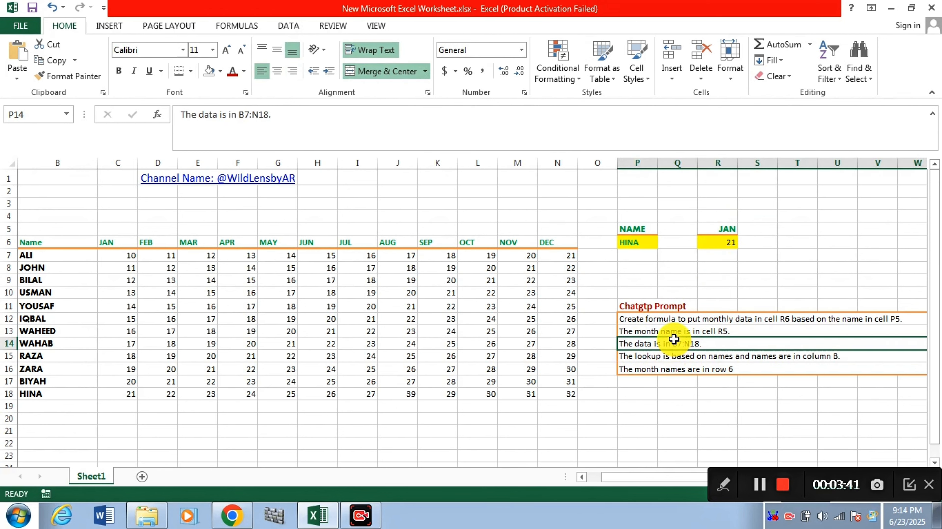
left_click(680, 332)
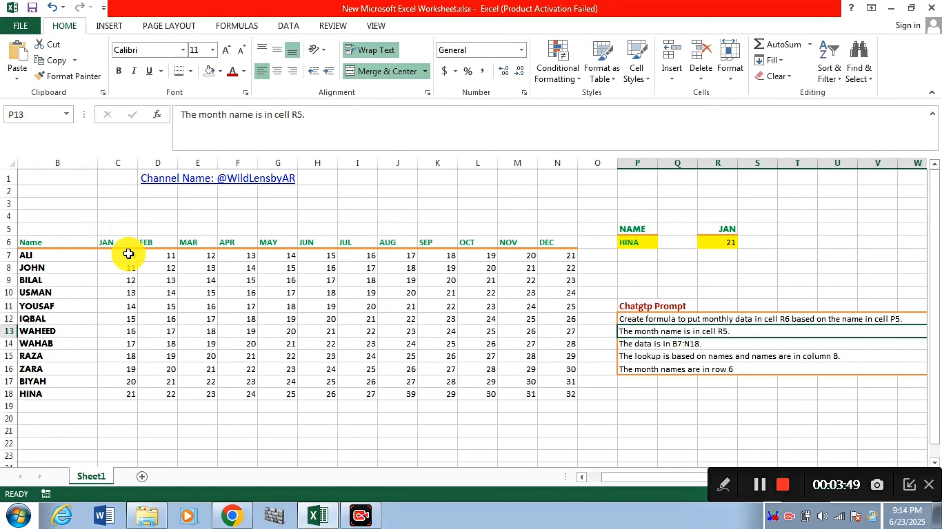
left_click_drag(548, 243, 5, 243)
left_click(5, 243)
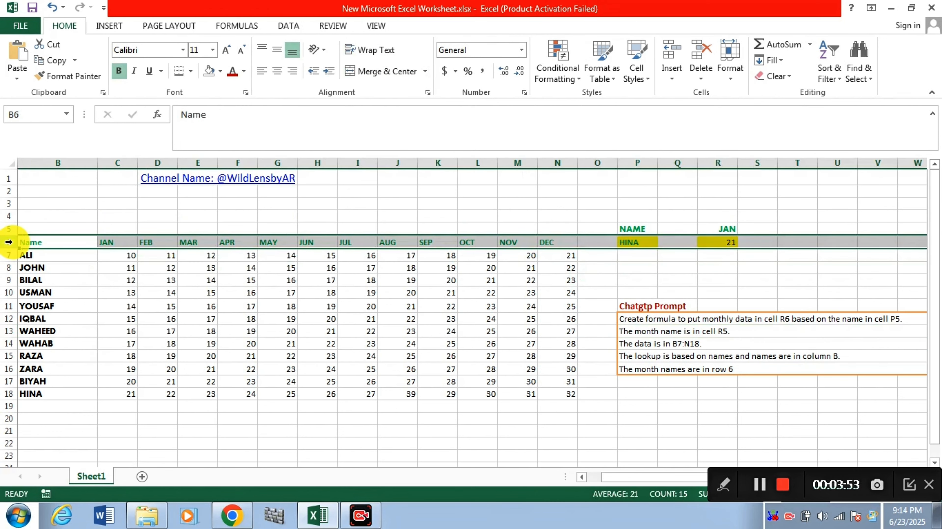
left_click_drag(123, 247, 569, 243)
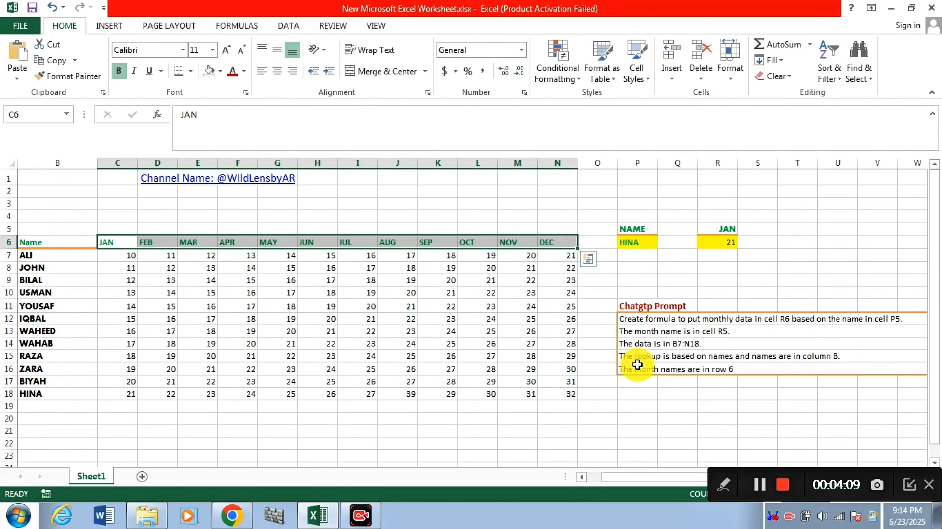
Check the prompt's data range B7:N18, name column B and month row 6 against the table.
left_click(639, 345)
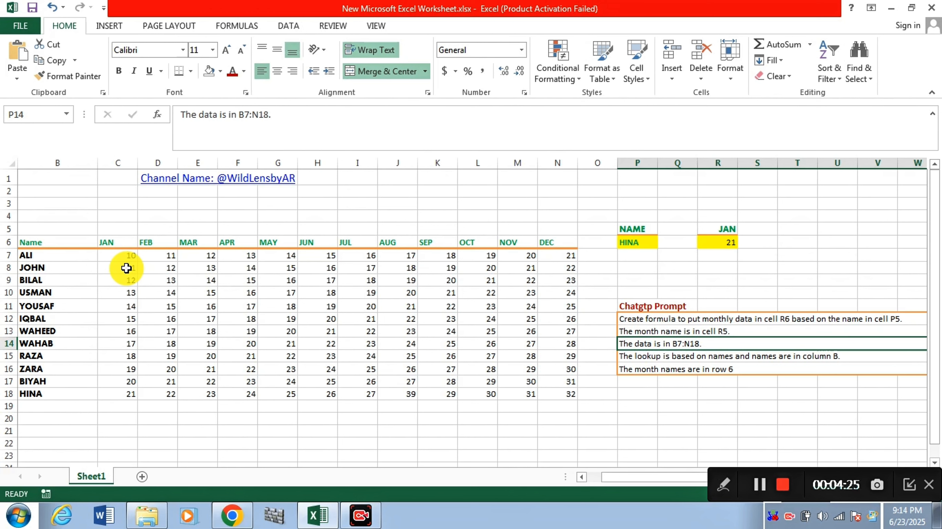
left_click(31, 255)
left_click_drag(32, 255, 566, 393)
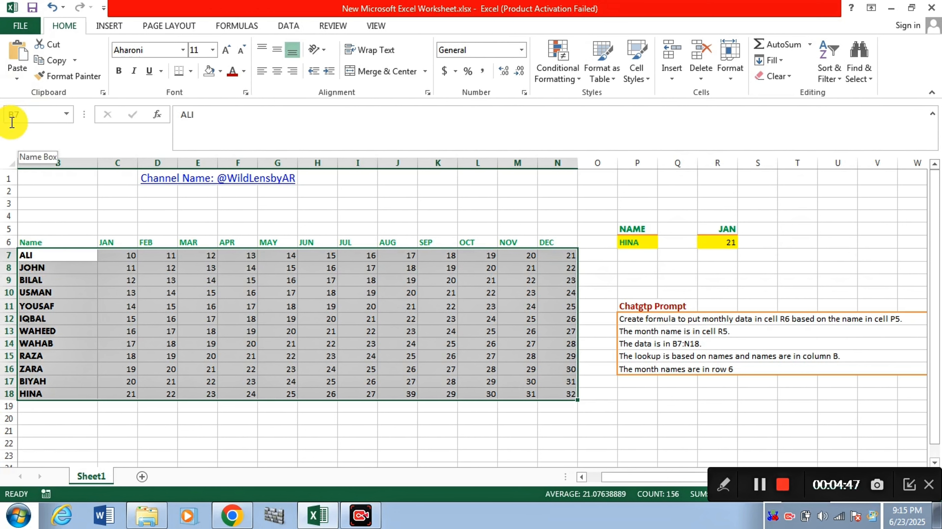
left_click(46, 261)
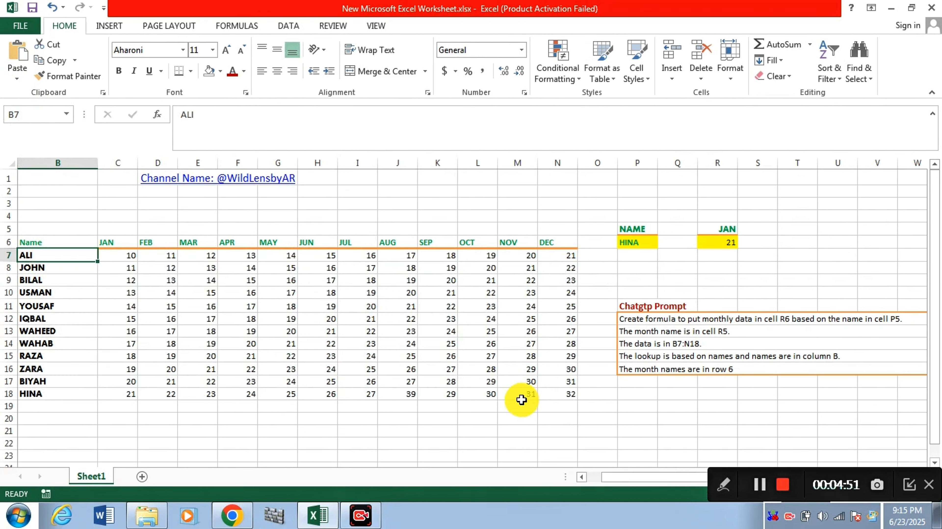
left_click(561, 396)
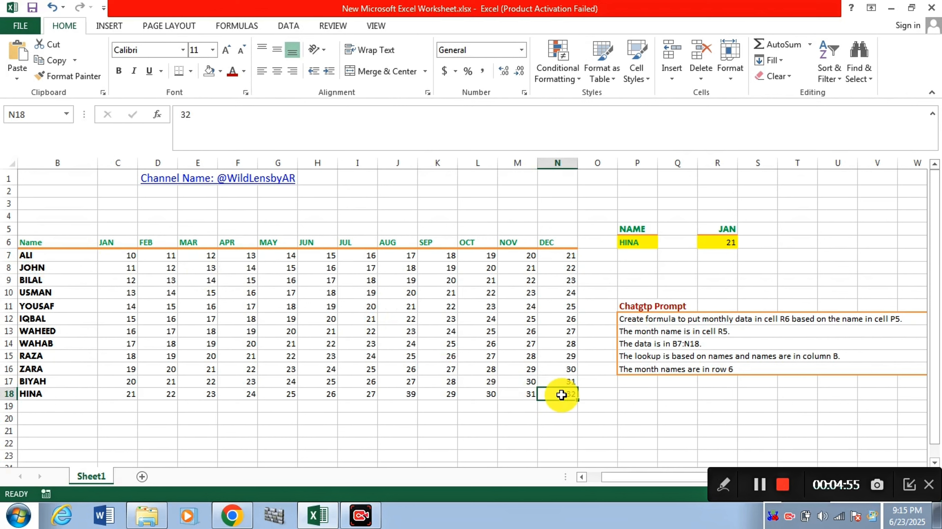
left_click(559, 163)
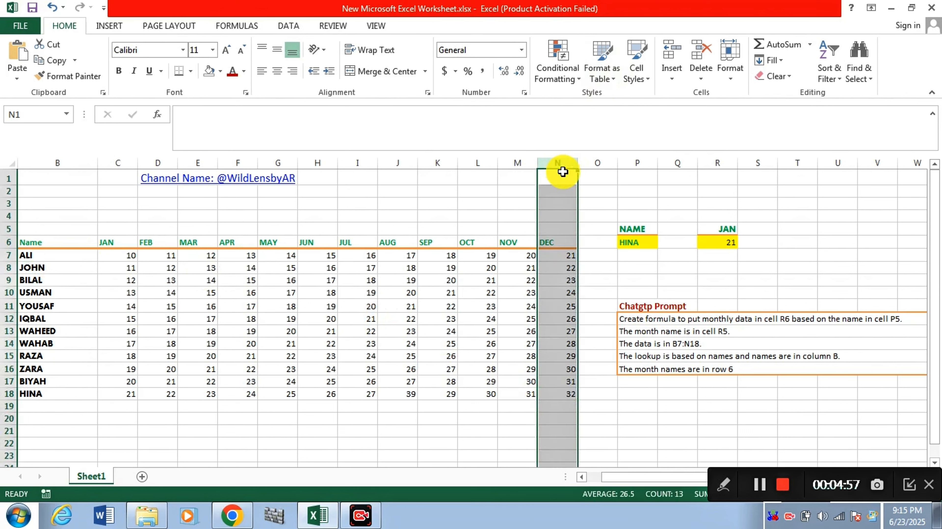
left_click(8, 394)
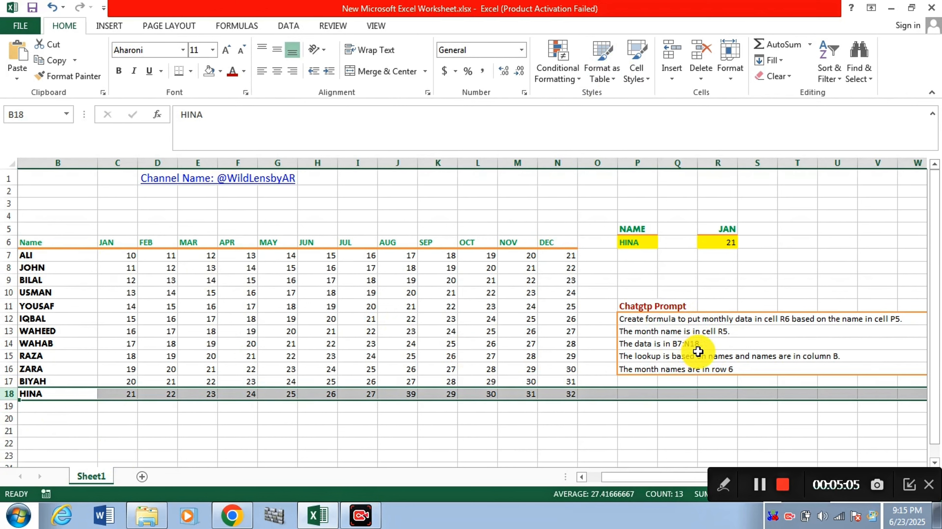
left_click(631, 362)
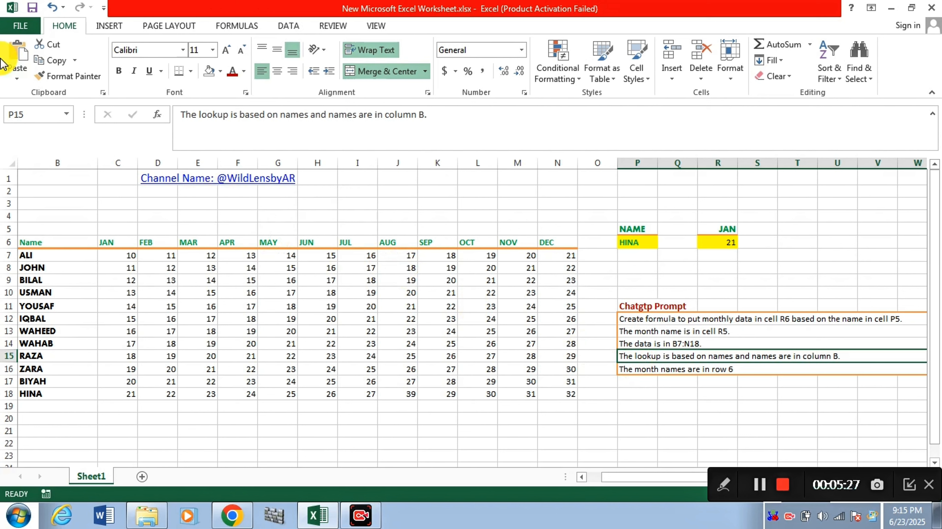
left_click(63, 160)
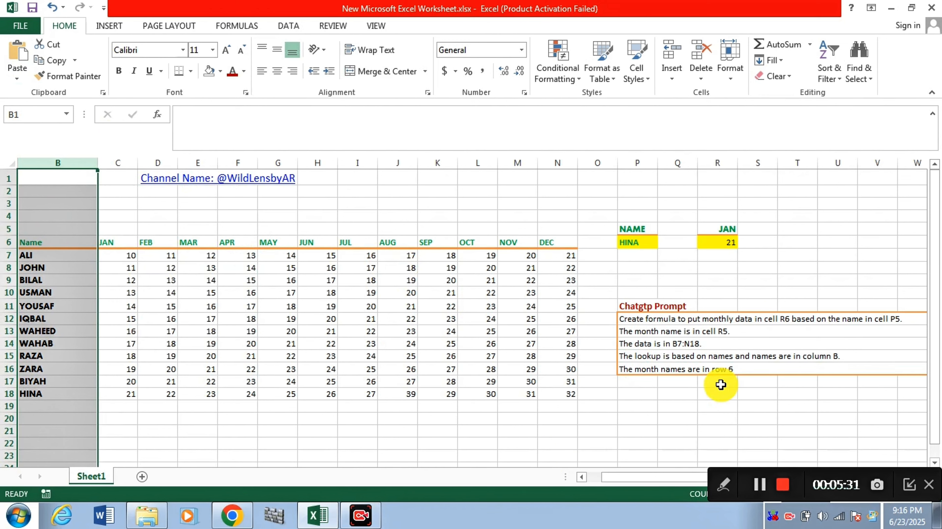
left_click(690, 372)
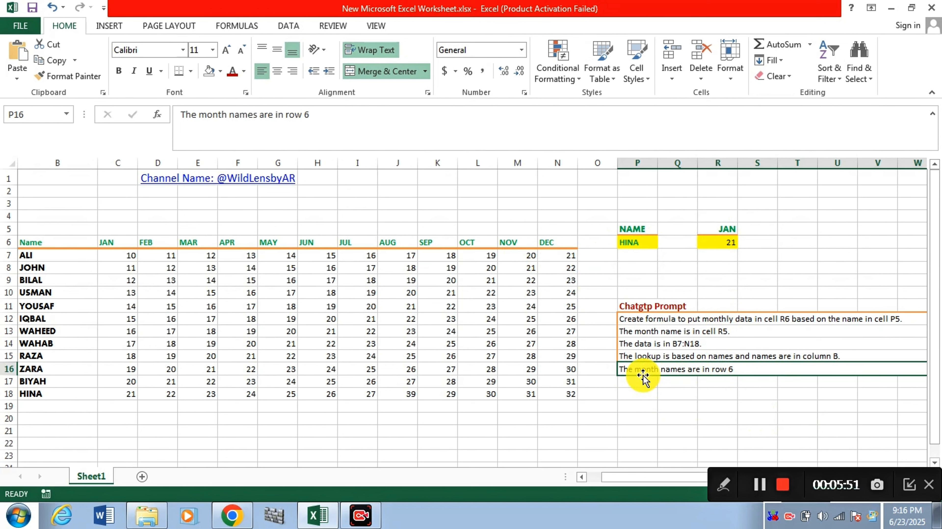
left_click(9, 242)
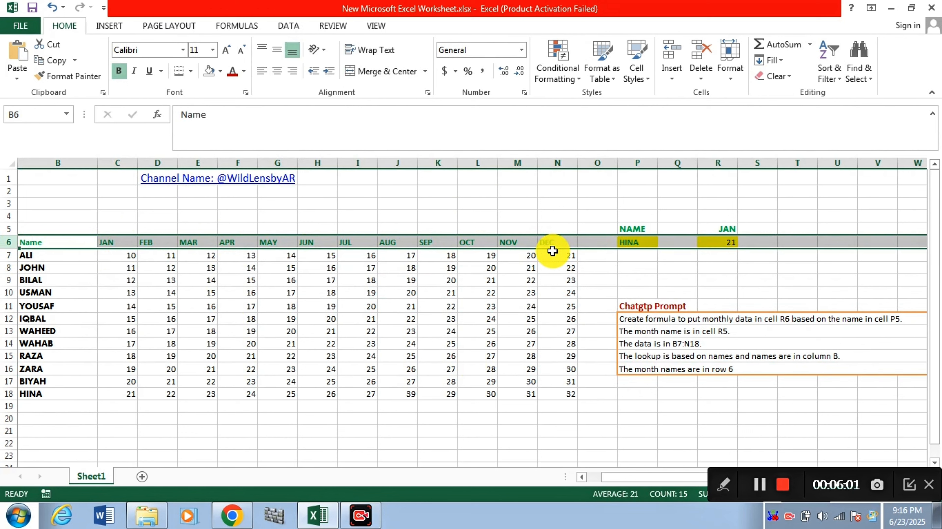
Copy the five prompt lines in rows 12 to 16 beneath the Chatgtp Prompt heading, excluding the heading.
left_click_drag(662, 303, 664, 369)
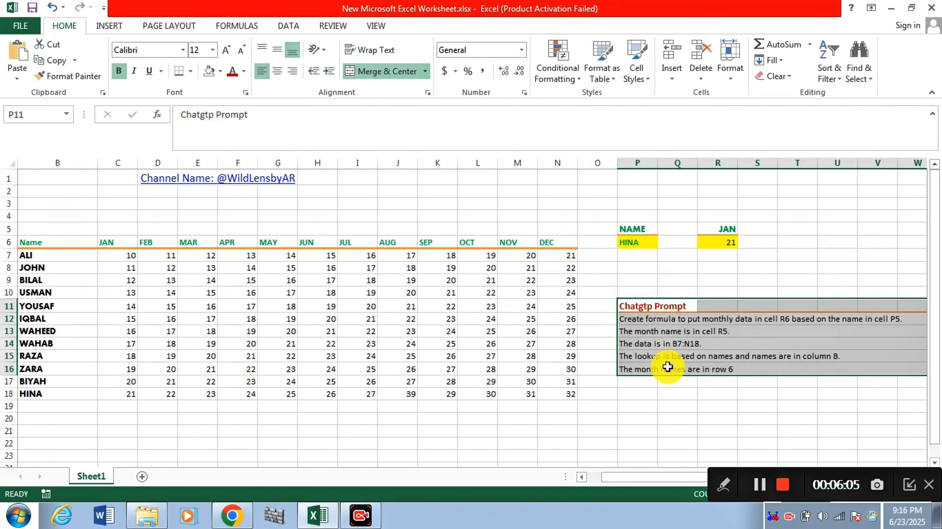
left_click(662, 320)
left_click_drag(662, 321, 664, 369)
right_click(665, 368)
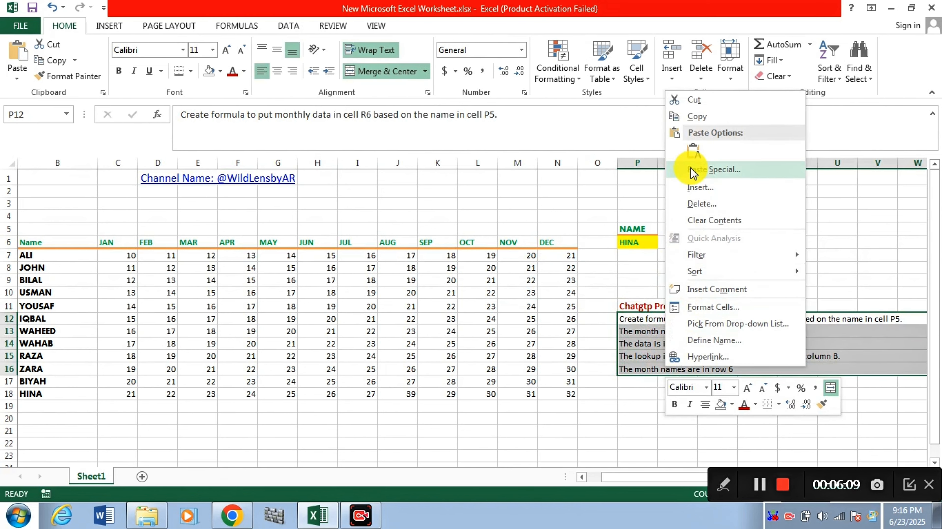
left_click(696, 118)
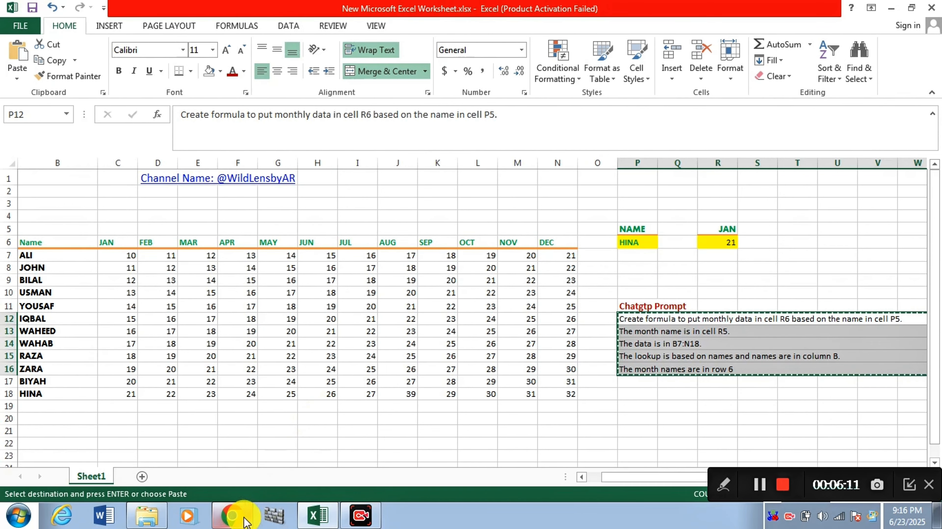
Switch to ChatGPT in Chrome and submit the copied formula prompt in a new chat.
left_click(233, 515)
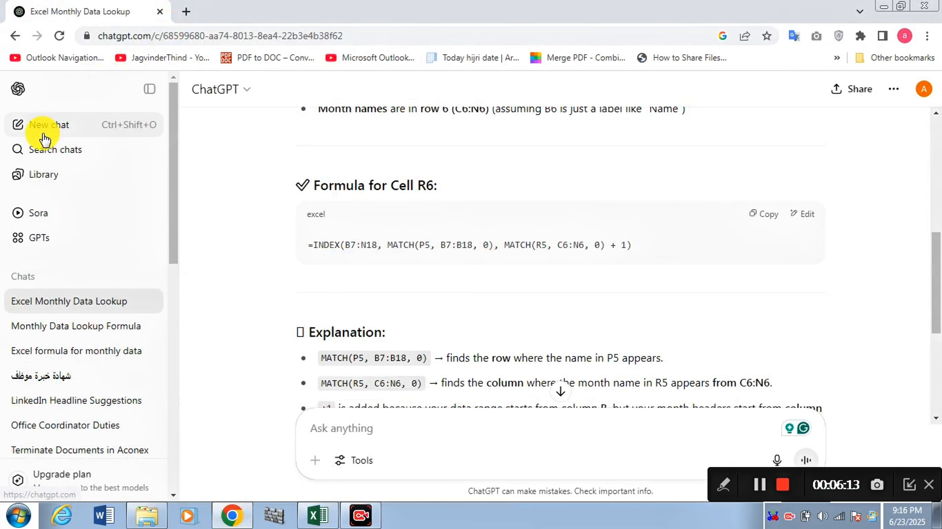
left_click(46, 126)
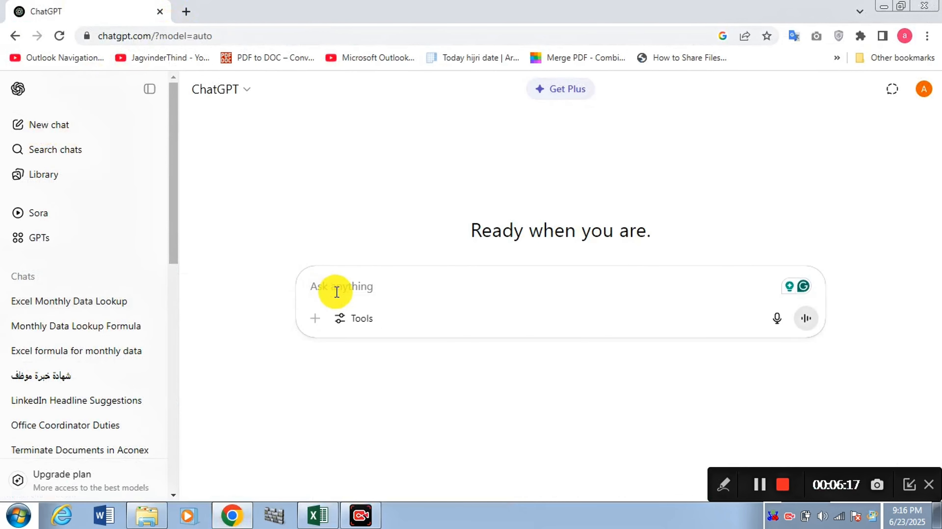
key("ctrl+v")
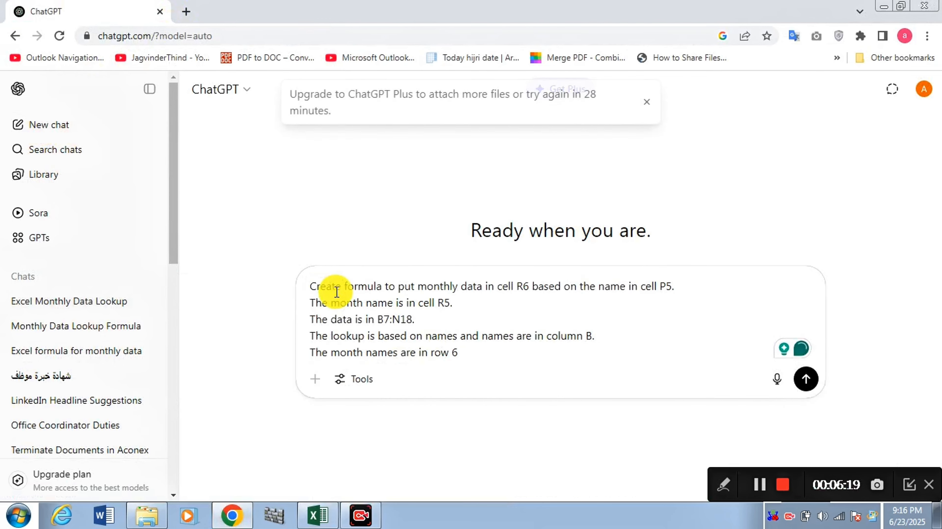
key("Return")
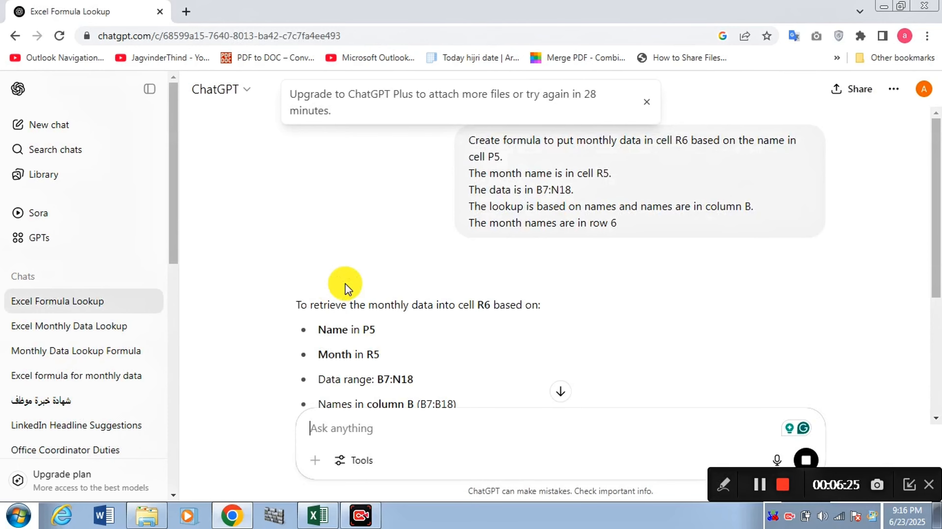
Copy the INDEX and MATCH formula given for R6 in the ChatGPT response.
scroll(936, 155, "down", 5)
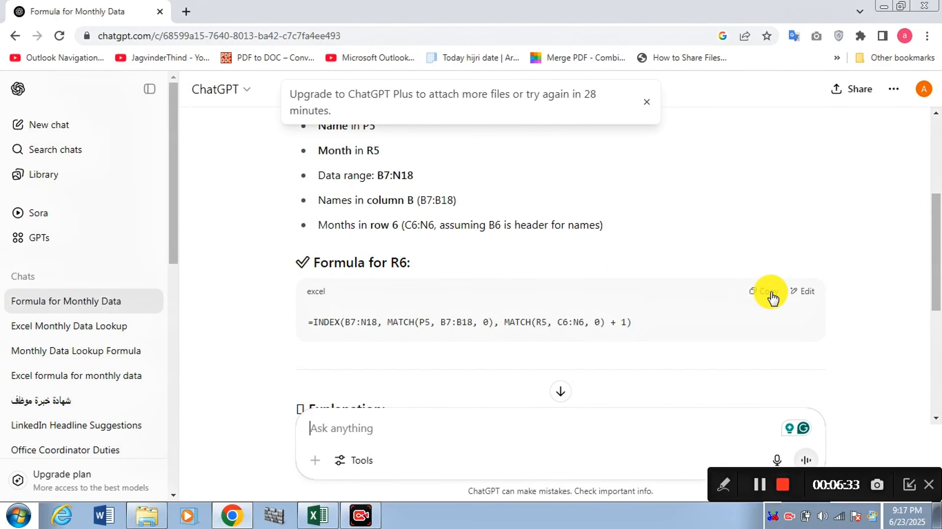
left_click(773, 297)
left_click(773, 297)
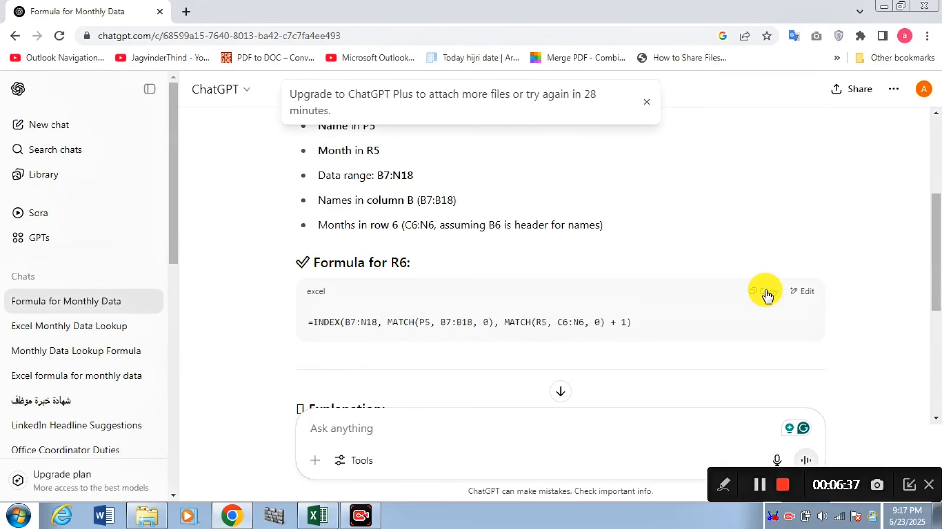
Switch to the Excel worksheet and inspect the existing formula in cell R6 without changing it.
left_click(318, 515)
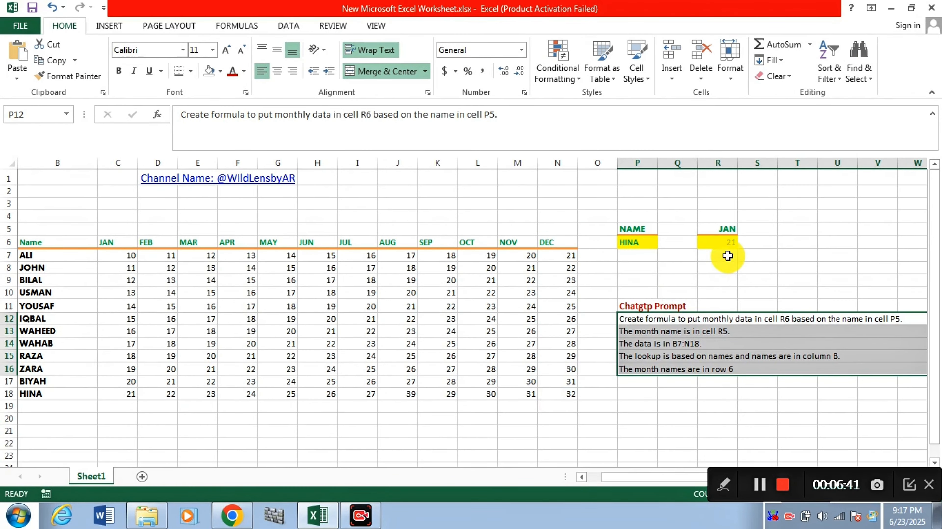
left_click(728, 244)
double_click(728, 244)
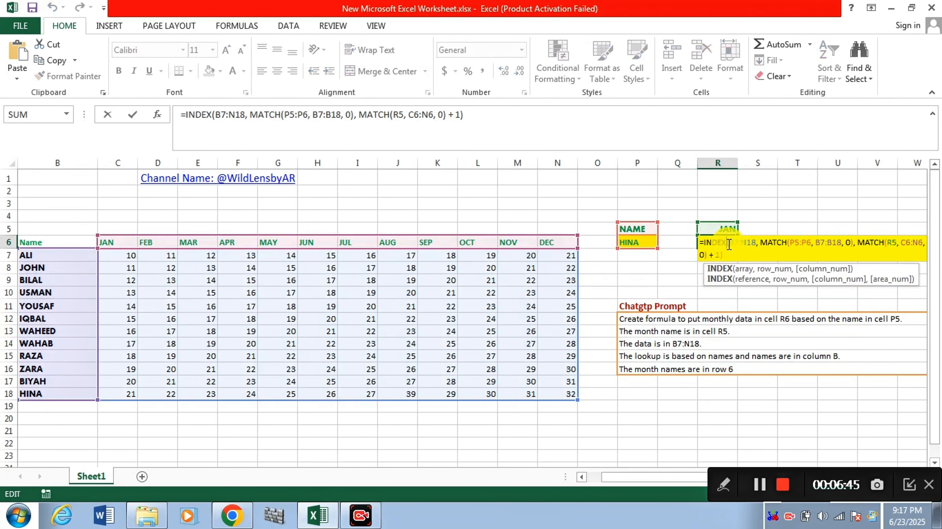
left_click(716, 203)
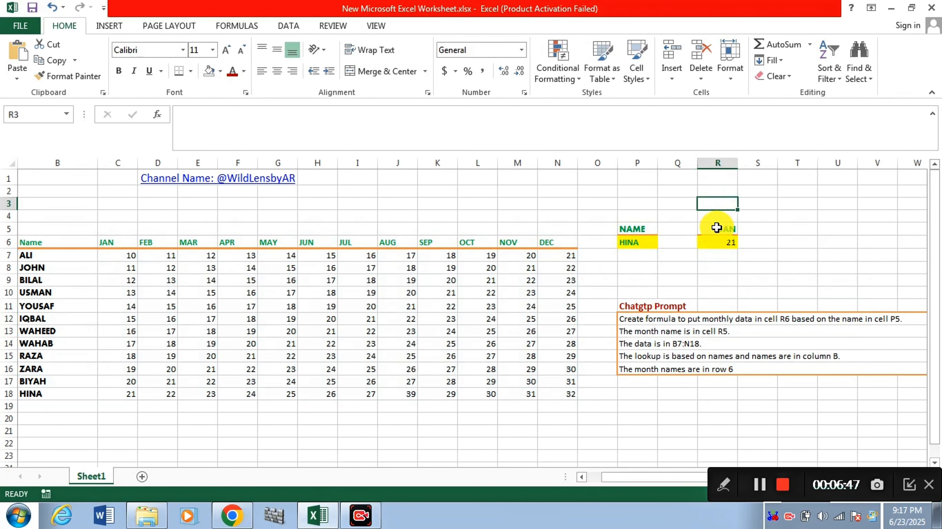
Clear R6 and enter the formula =INDEX(B7:N18, MATCH(P5:P6, B7:B18, 0), MATCH(R5, C6:N6, 0) + 1) there.
left_click(721, 242)
key("Delete")
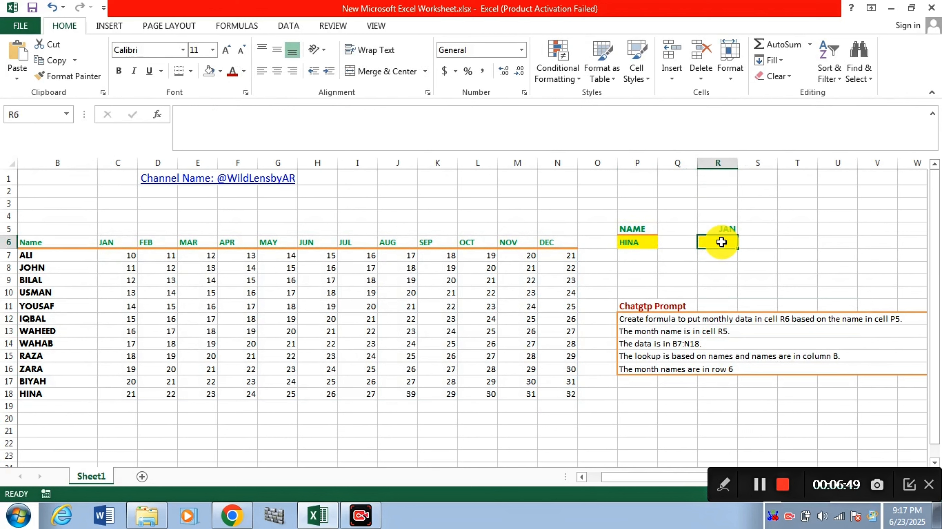
left_click(275, 126)
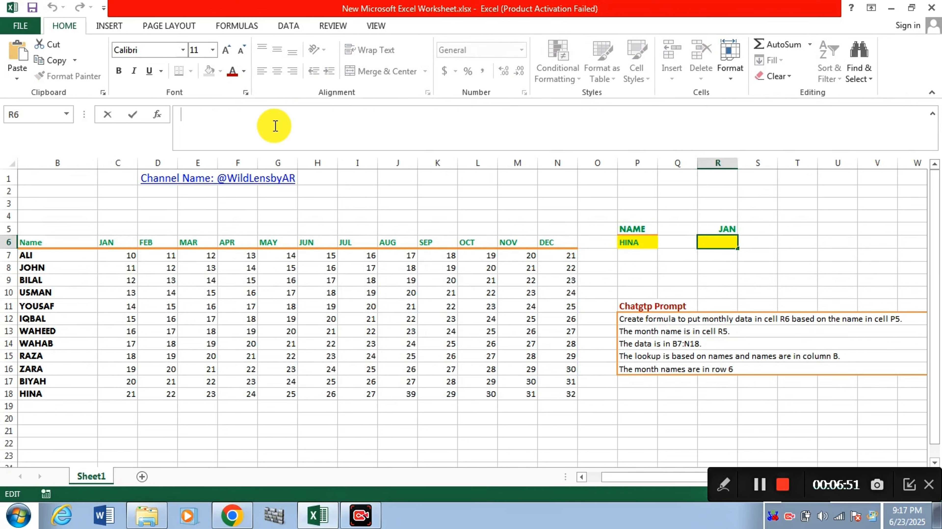
key("ctrl+v")
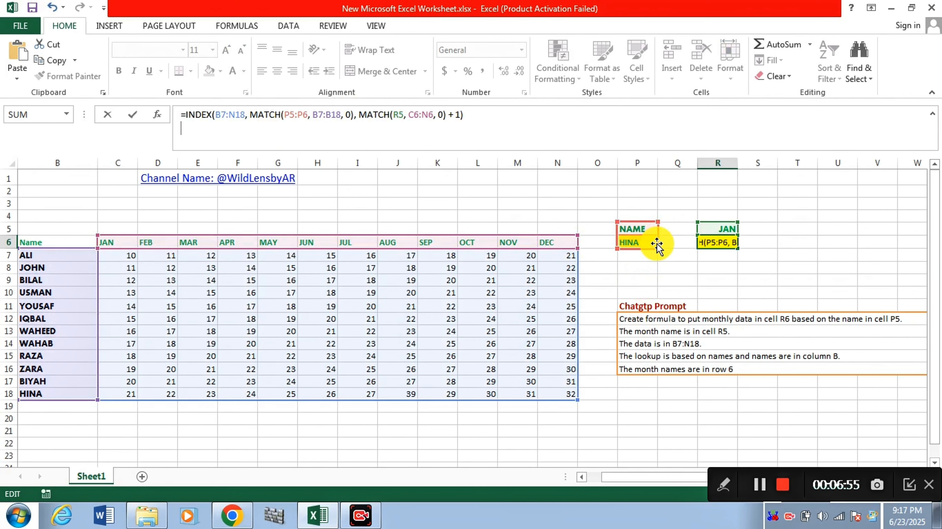
key("Return")
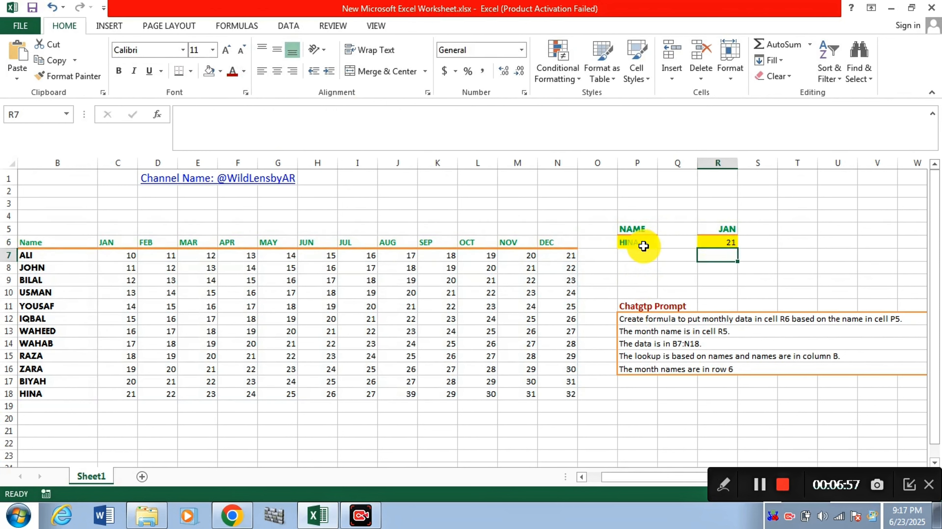
Test the lookup by entering the name from B15 in cell P6 and the month JUL in cell R5.
left_click(646, 243)
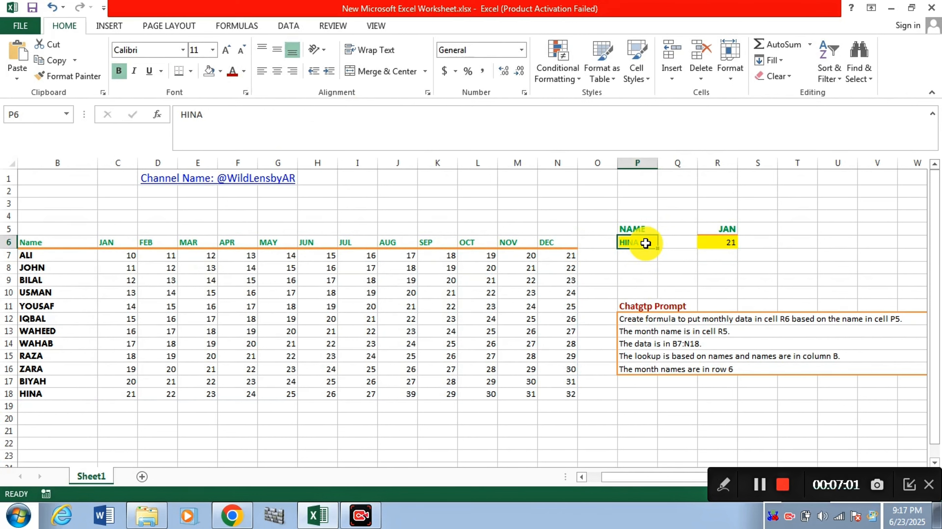
type("RAZA")
key("Return")
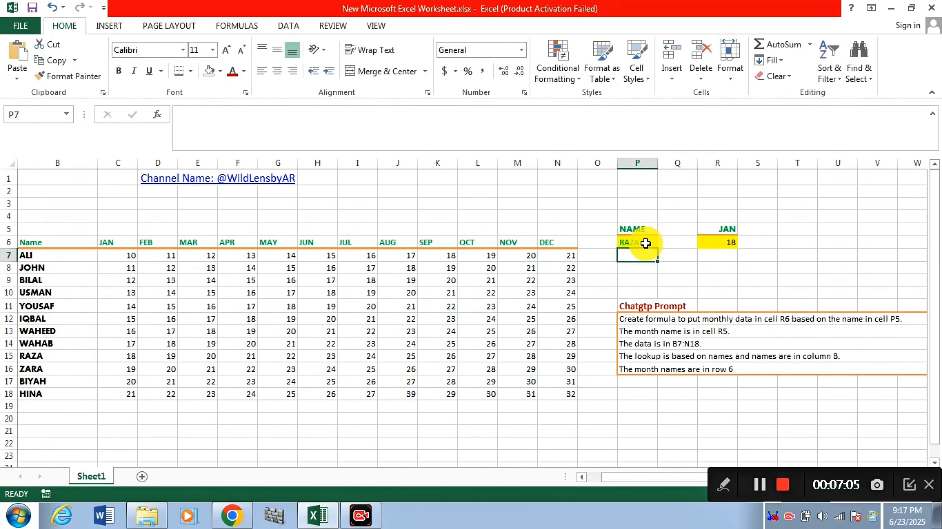
left_click(726, 230)
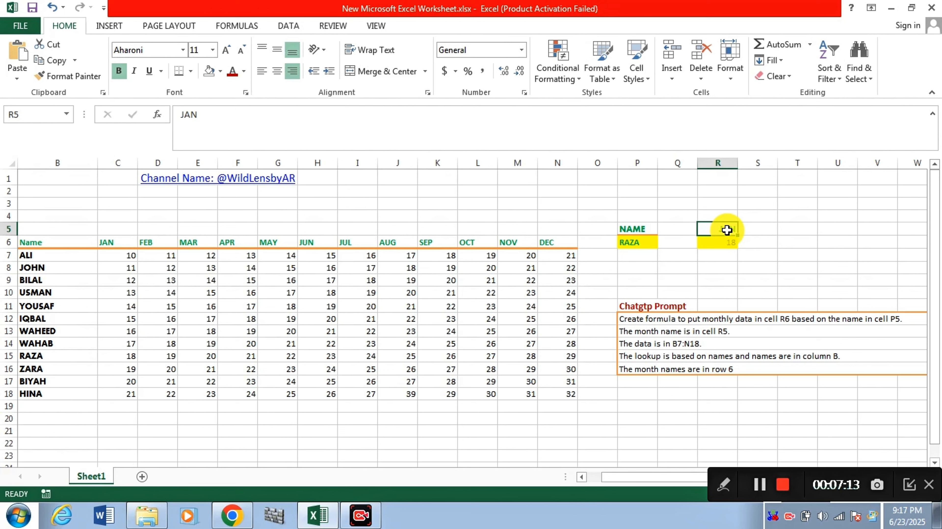
type("JUL")
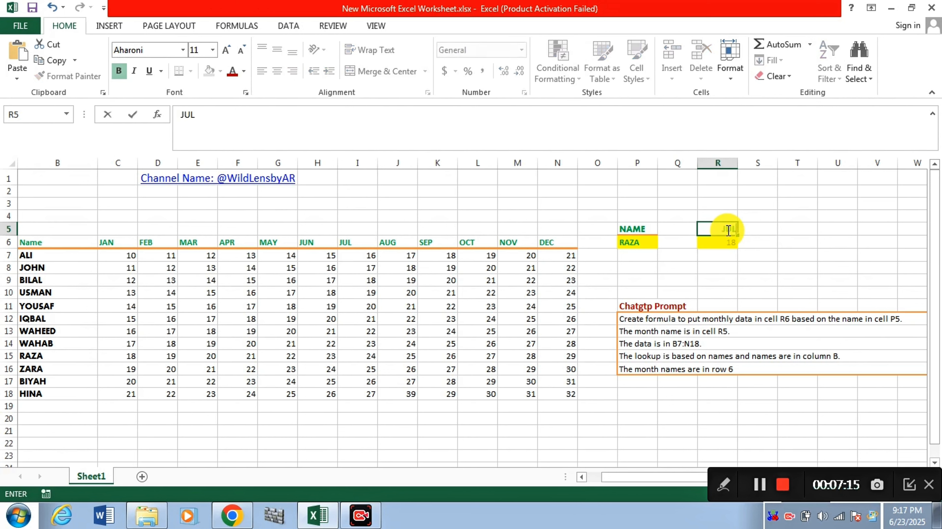
key("Return")
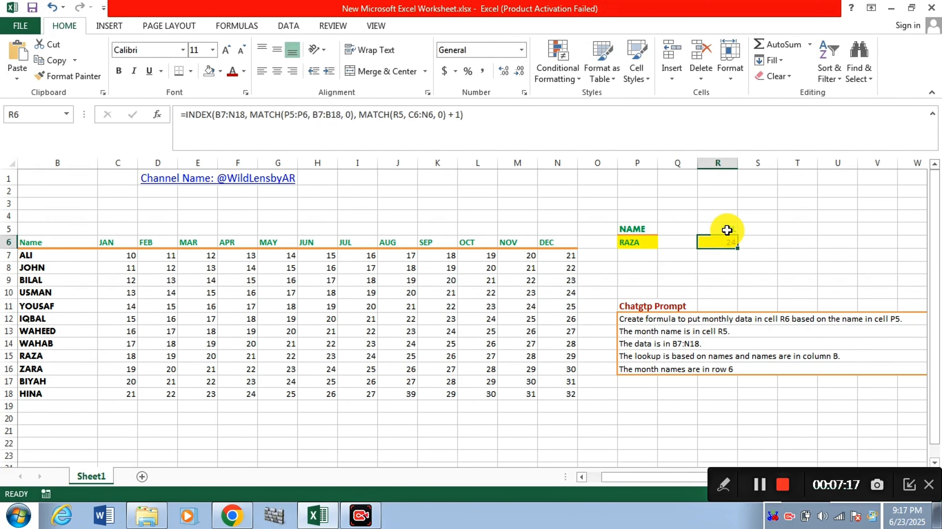